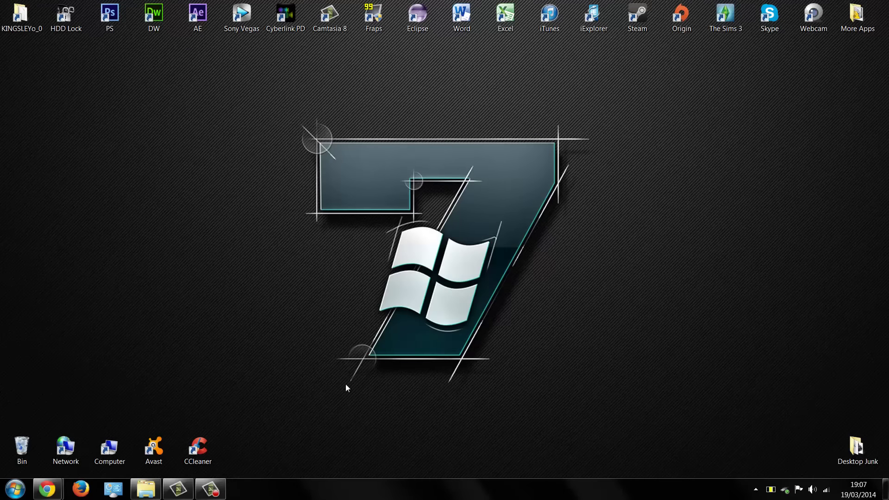
Enter the account's full user name in HP-LAPTOP's Enter Network Password prompt.
{"action": "left_click", "coordinate": [146, 489]}
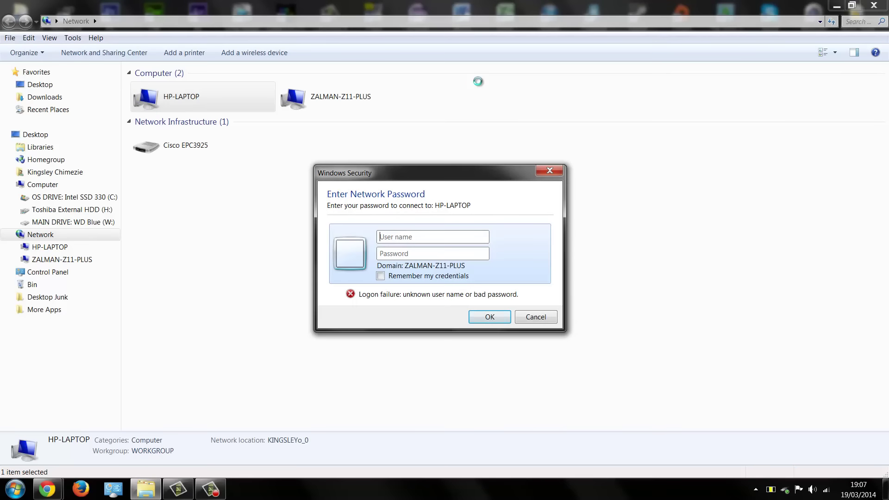
{"action": "key", "text": "Caps_Lock"}
{"action": "key", "text": "Caps_Lock"}
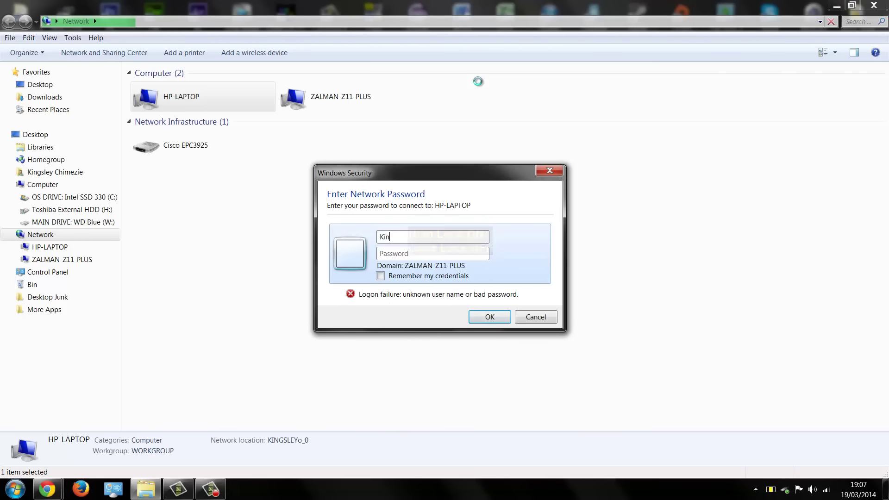
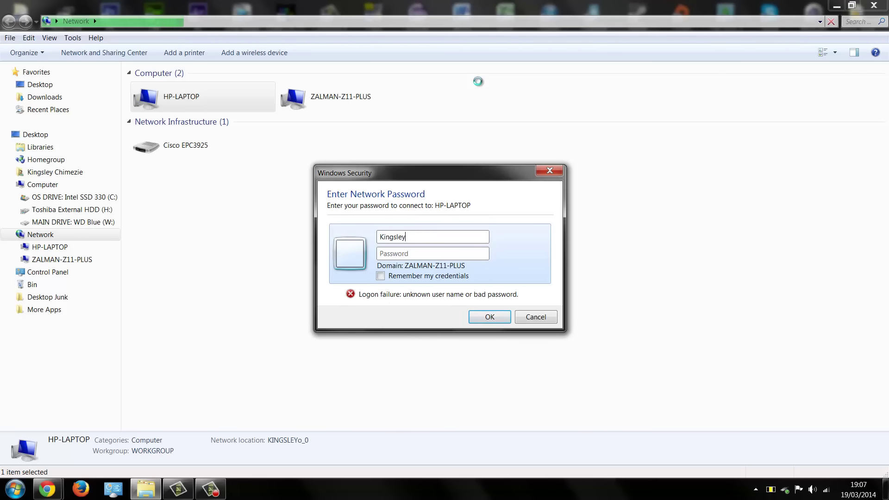
{"action": "key", "text": "Tab"}
{"action": "key", "text": "Caps_Lock"}
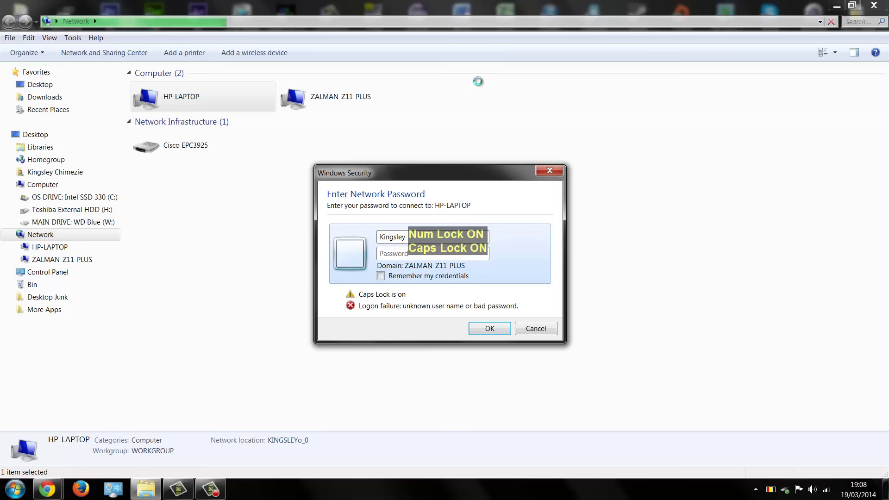
{"action": "key", "text": "Caps_Lock"}
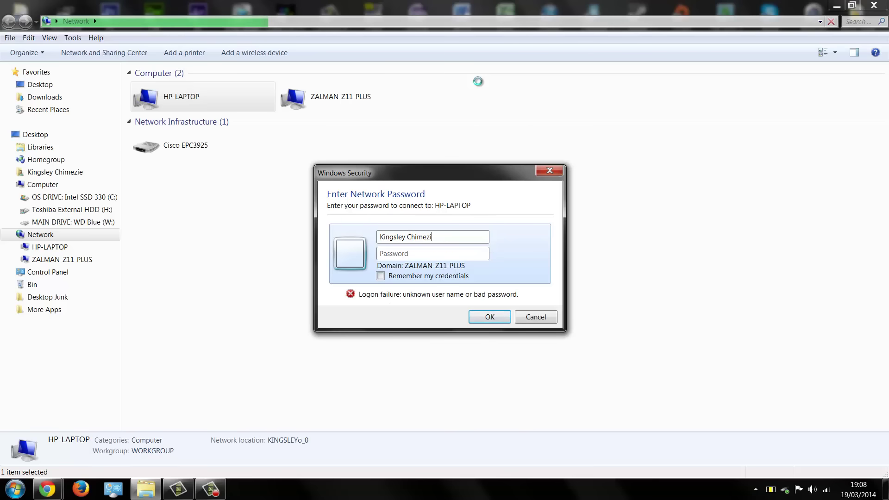
Recheck the typed user name, then enter the account password.
{"action": "key", "text": "shift+Tab"}
{"action": "key", "text": "End"}
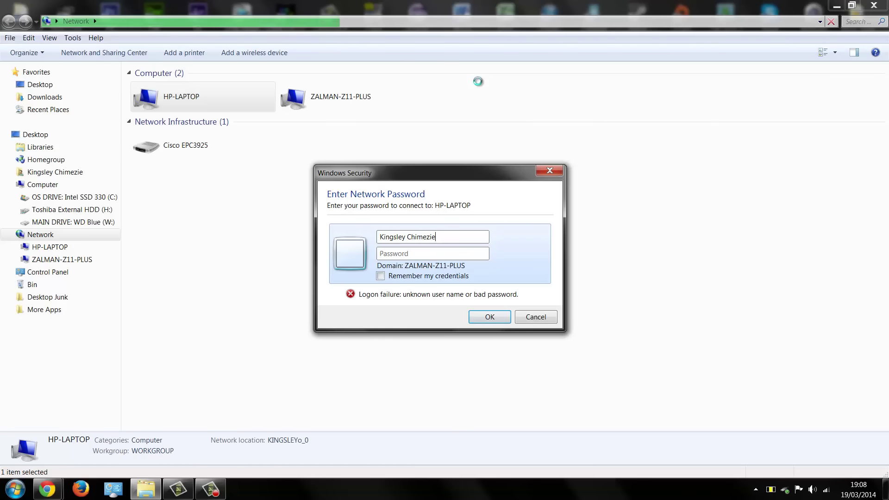
{"action": "key", "text": "Tab"}
{"action": "type", "text": "••"}
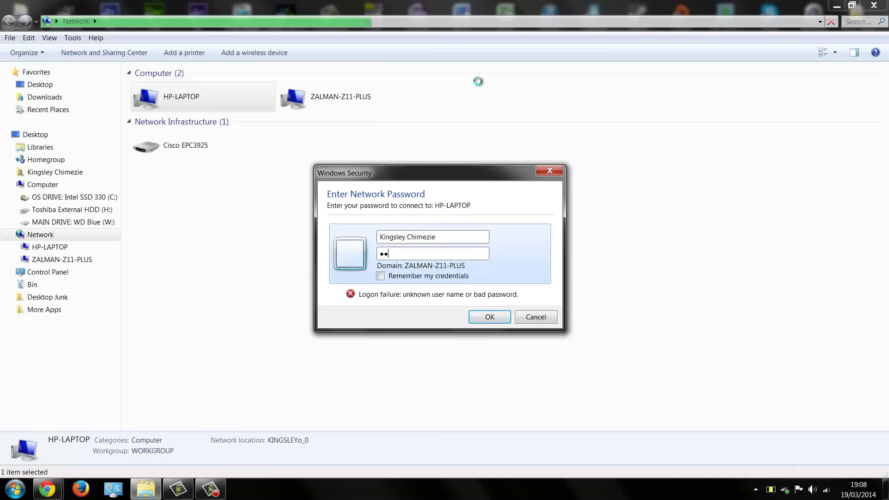
{"action": "type", "text": "••••"}
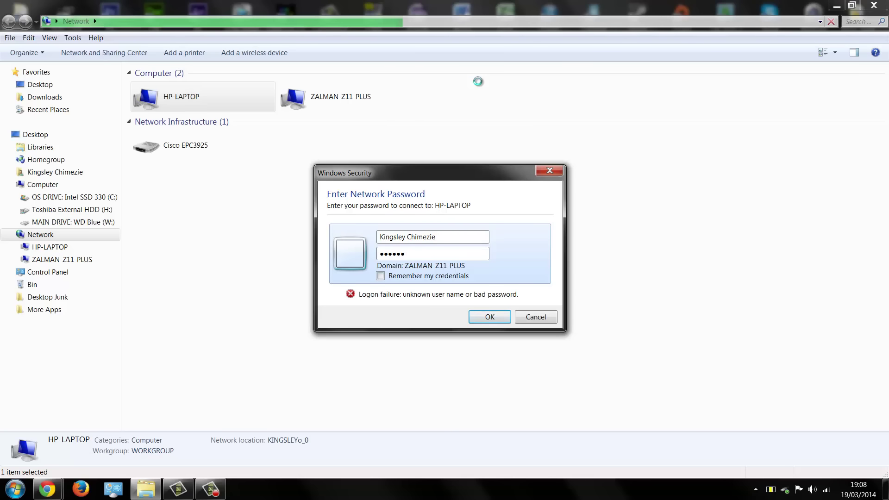
{"action": "key", "text": "Return"}
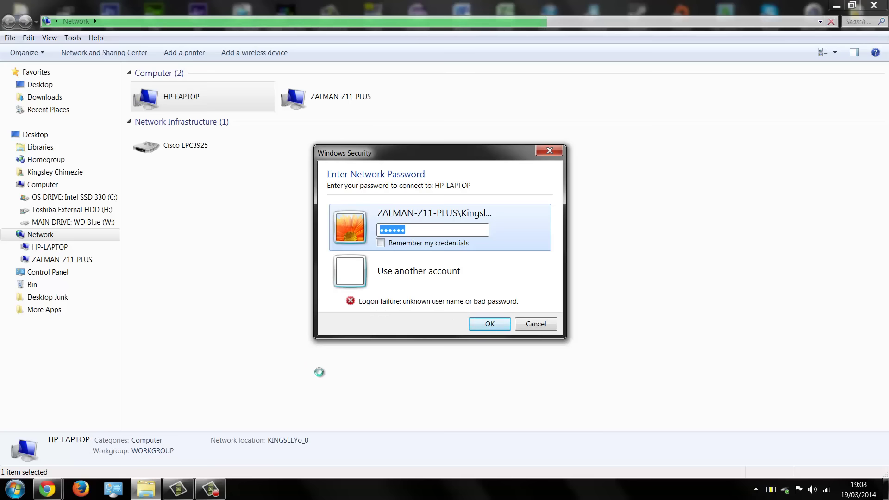
{"action": "left_click", "coordinate": [15, 488]}
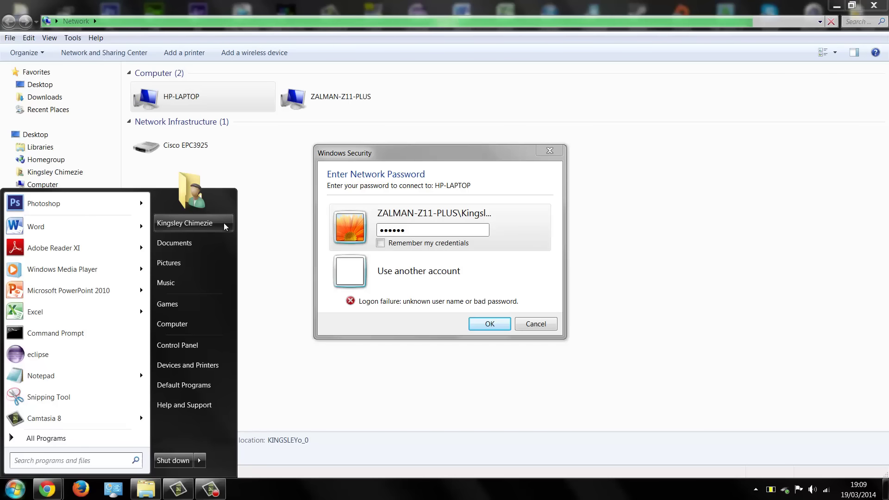
Go to Control Panel's User Accounts and view all accounts on the computer.
{"action": "left_click", "coordinate": [178, 345]}
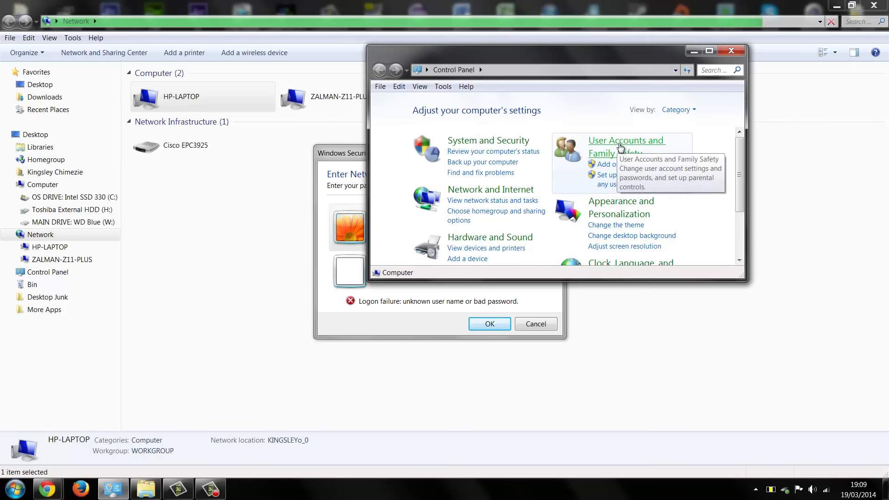
{"action": "left_click", "coordinate": [619, 152]}
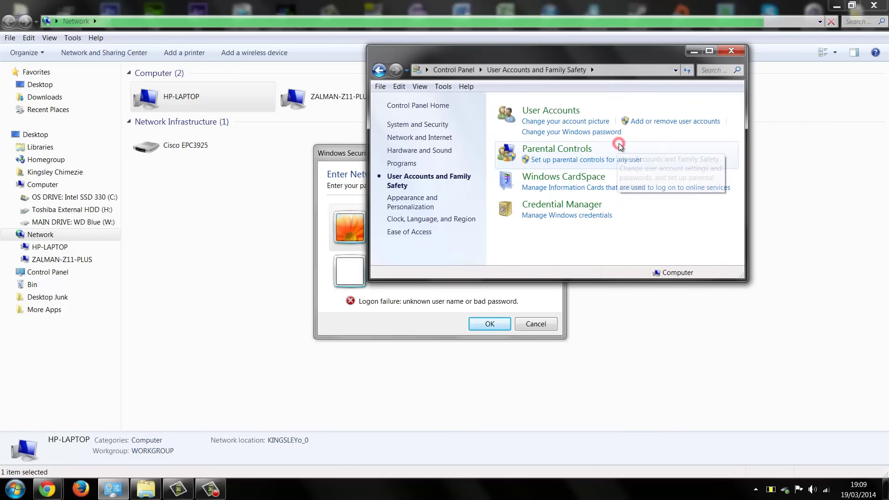
{"action": "left_click", "coordinate": [561, 112]}
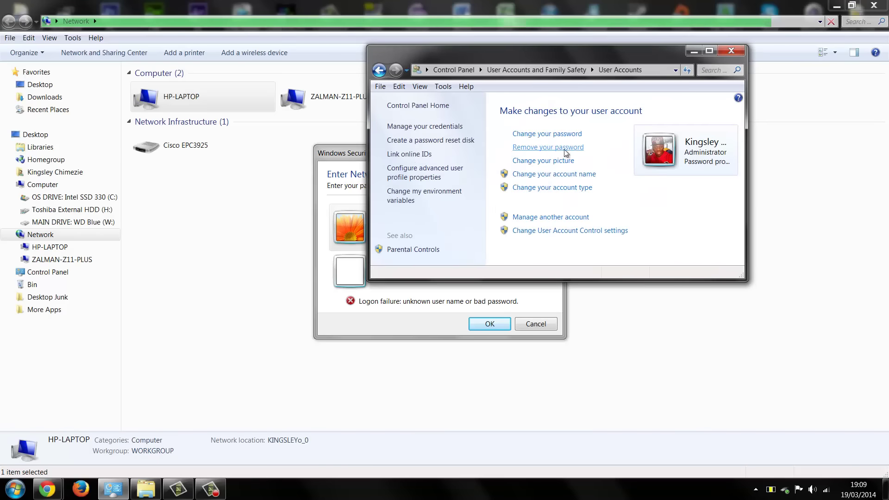
{"action": "left_click", "coordinate": [572, 218]}
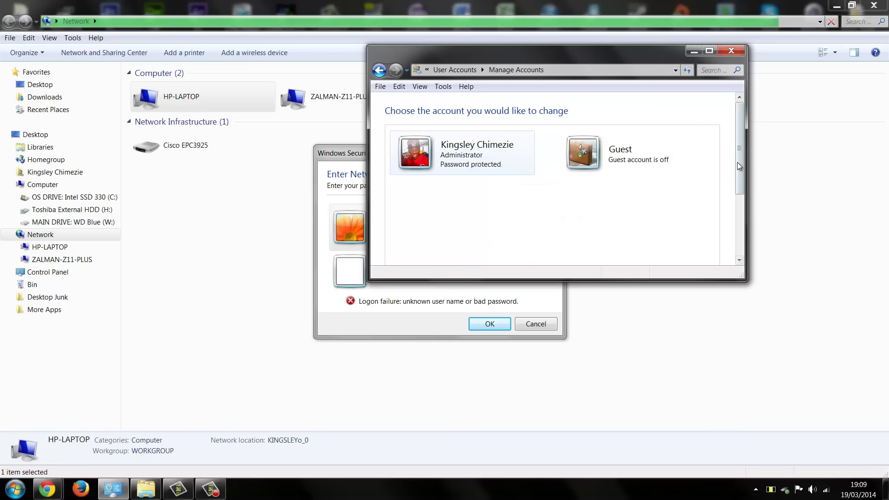
{"action": "left_click_drag", "start_coordinate": [736, 162], "coordinate": [740, 224]}
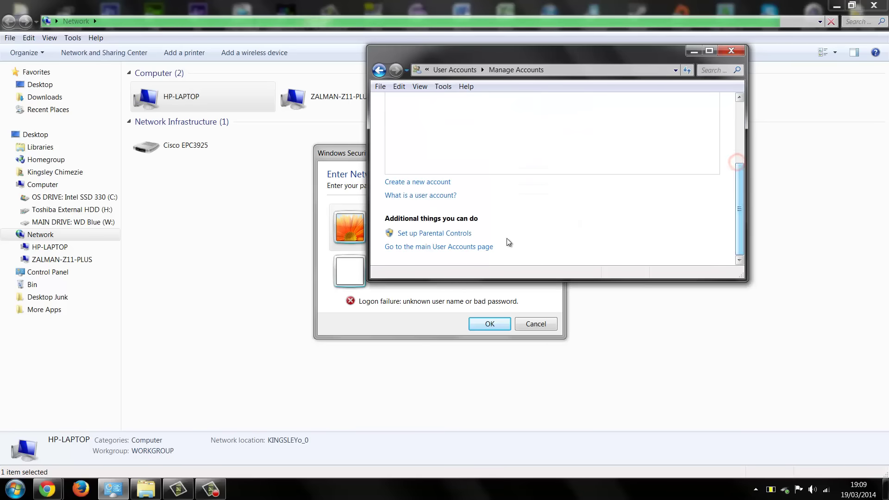
Create a new standard user account, entering a short first name for it.
{"action": "left_click", "coordinate": [424, 183]}
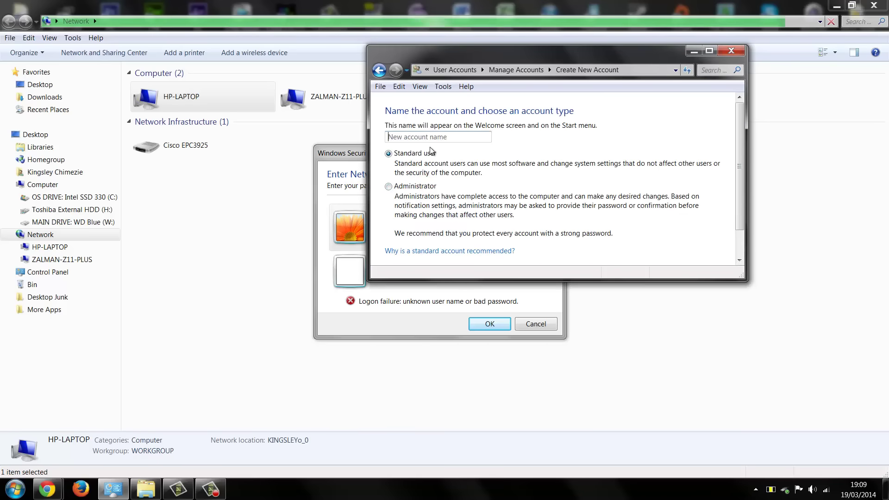
{"action": "key", "text": "Caps_Lock"}
{"action": "type", "text": "J"}
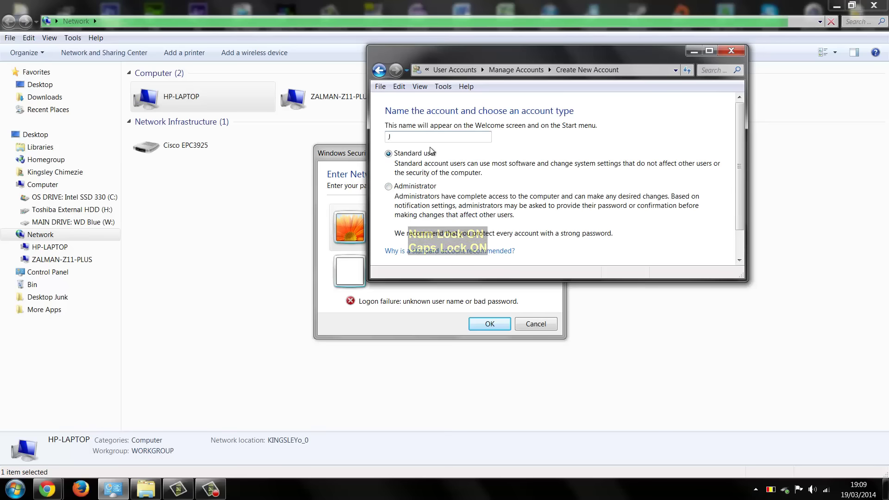
{"action": "key", "text": "Caps_Lock"}
{"action": "type", "text": "o"}
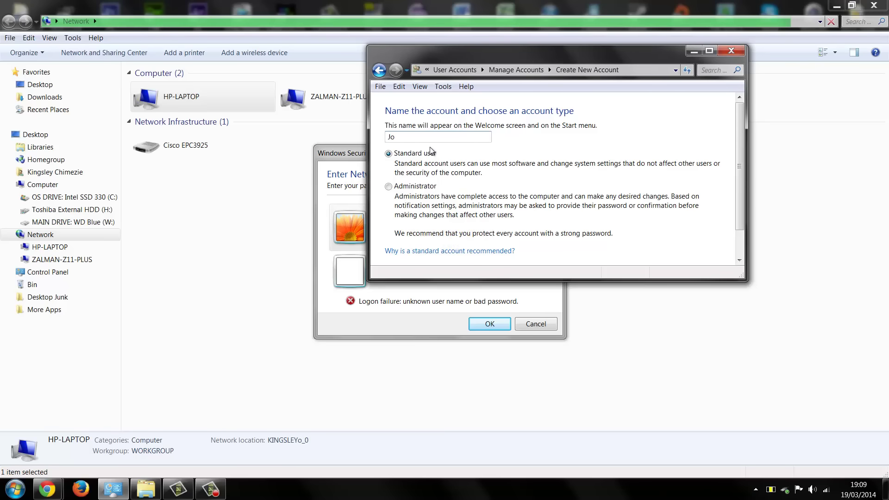
{"action": "type", "text": "e"}
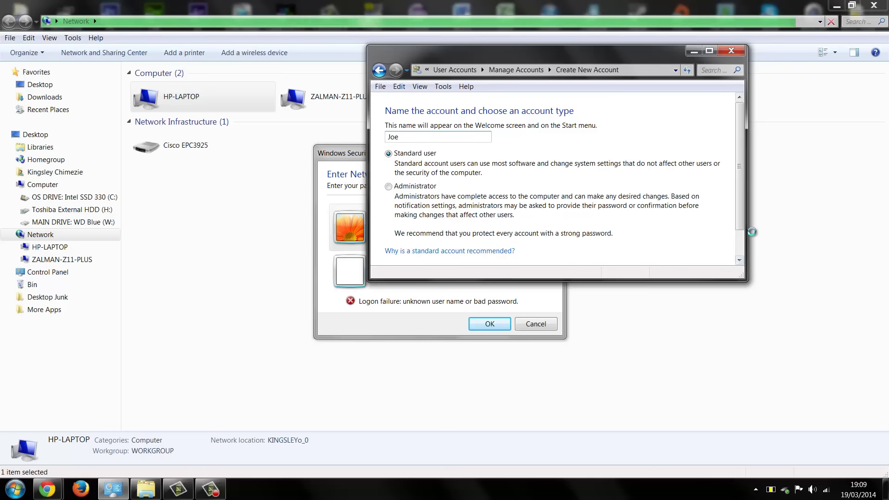
{"action": "left_click_drag", "start_coordinate": [742, 216], "coordinate": [742, 232]}
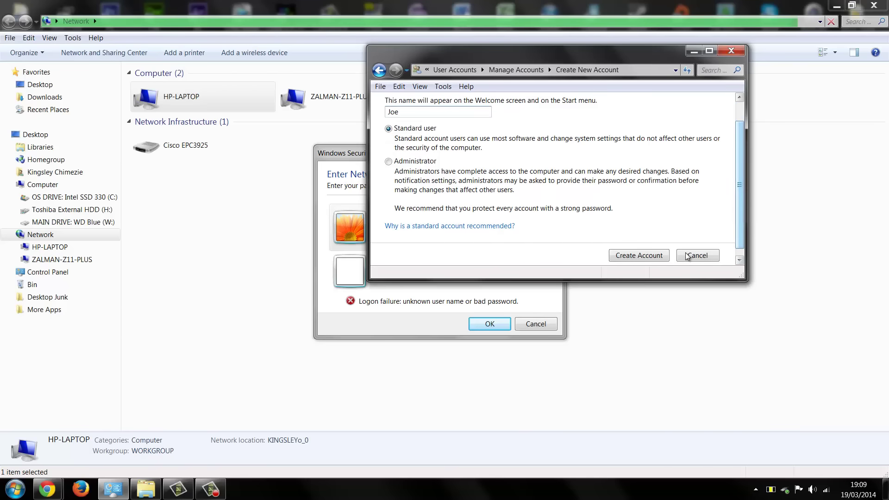
{"action": "left_click", "coordinate": [643, 257]}
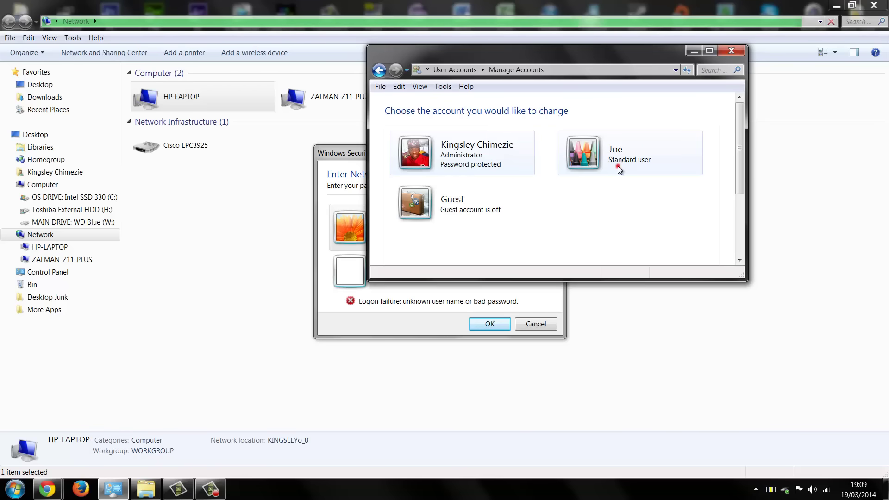
Open the new account's settings and start giving it a password.
{"action": "left_click", "coordinate": [617, 166]}
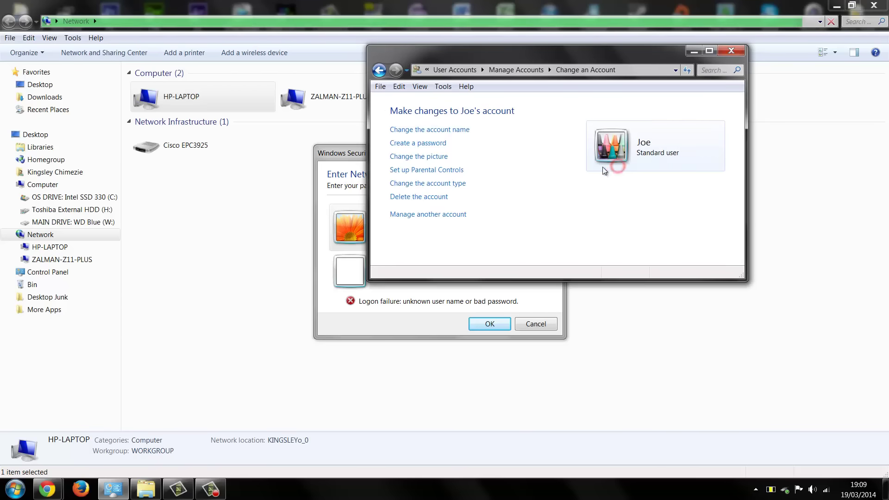
{"action": "left_click", "coordinate": [421, 143]}
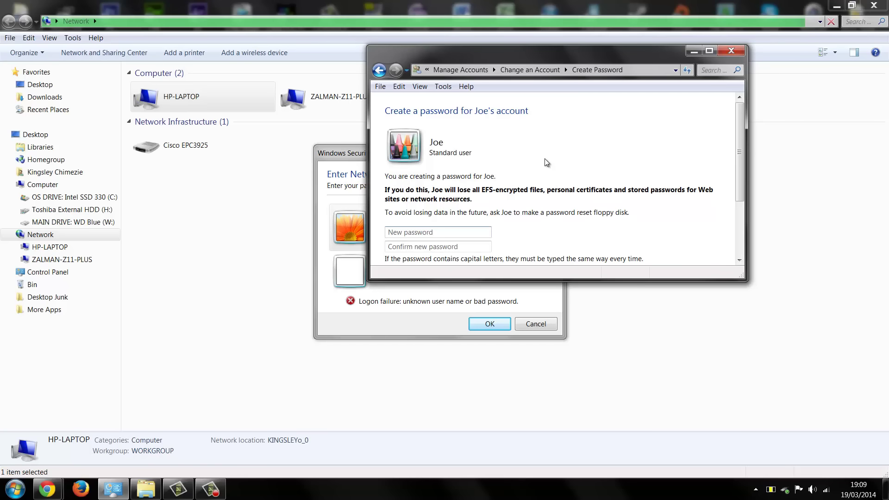
{"action": "type", "text": "••"}
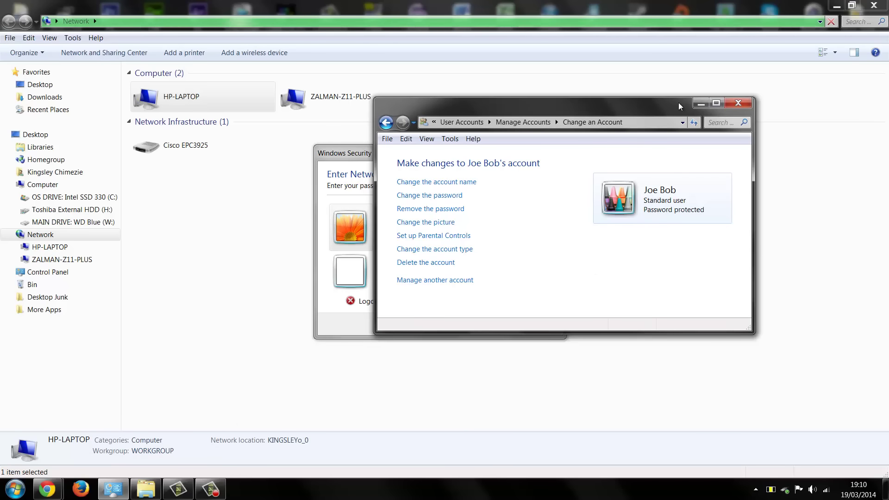
Close the account settings window and open the Run dialog via Start search.
{"action": "key", "text": "alt+F4"}
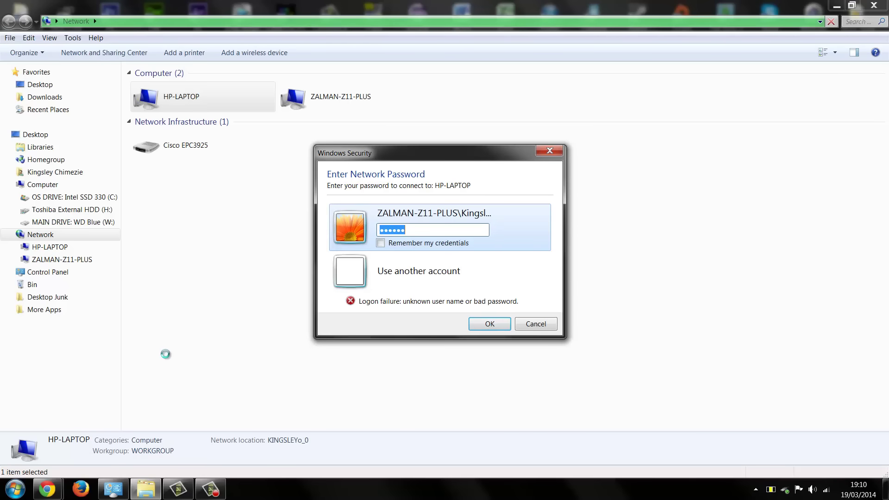
{"action": "left_click", "coordinate": [23, 490]}
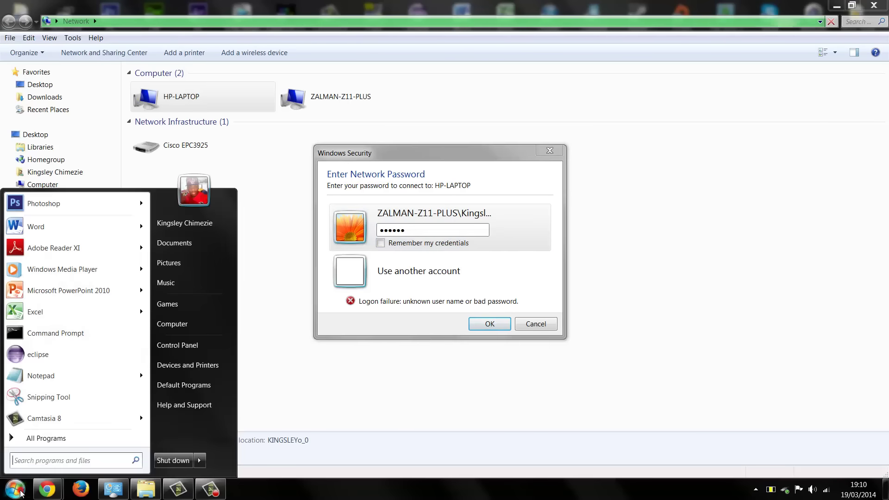
{"action": "type", "text": "run"}
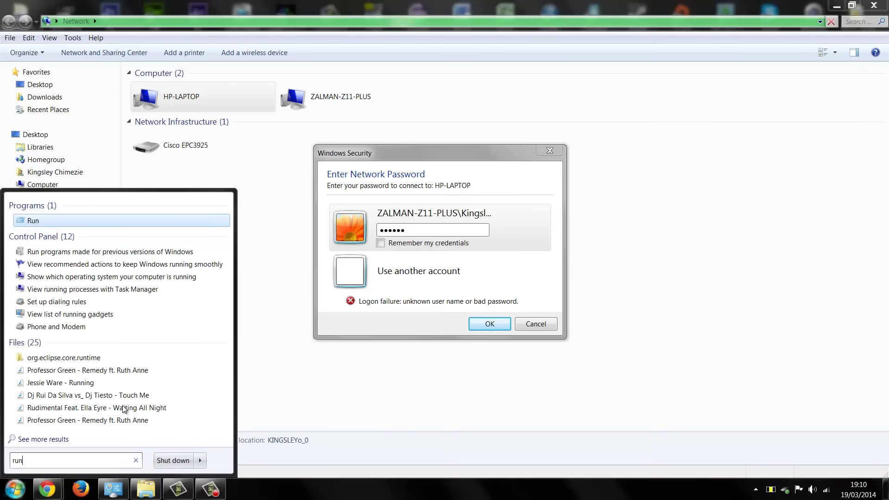
{"action": "key", "text": "Return"}
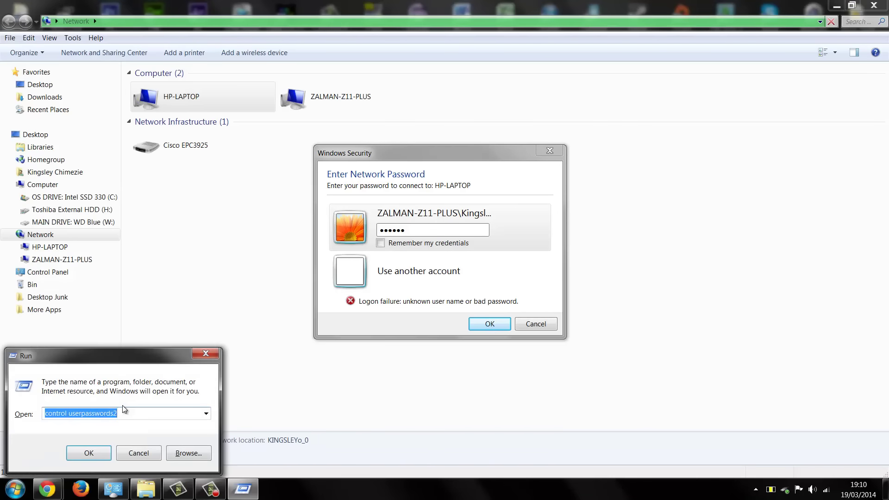
Select the userpasswords2 part of the 'control userpasswords2' command in the Run box.
{"action": "left_click", "coordinate": [123, 413]}
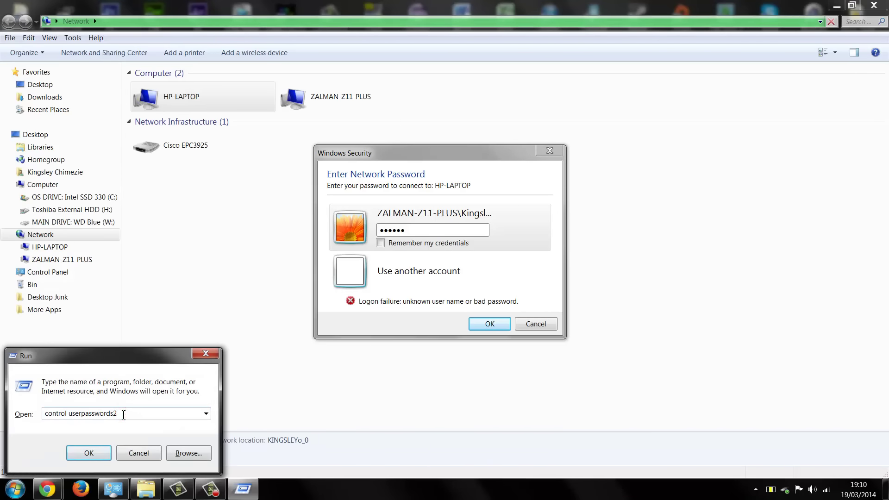
{"action": "left_click_drag", "start_coordinate": [61, 413], "coordinate": [126, 416]}
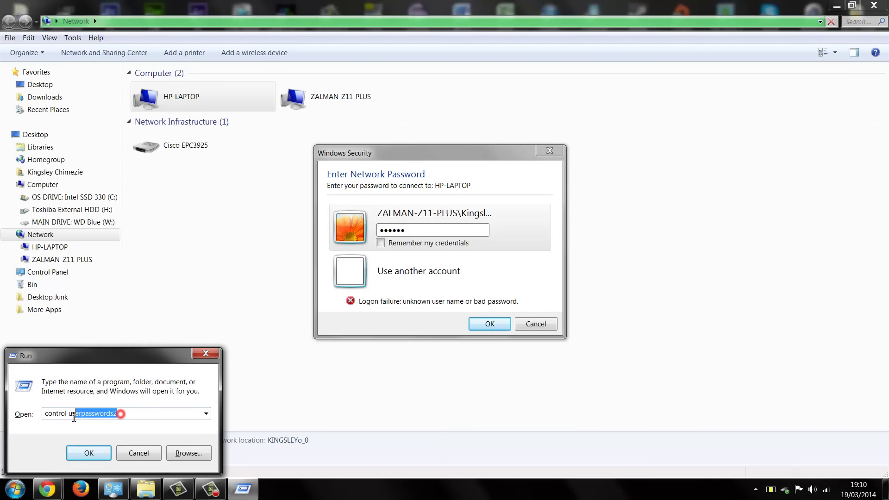
{"action": "left_click", "coordinate": [116, 414]}
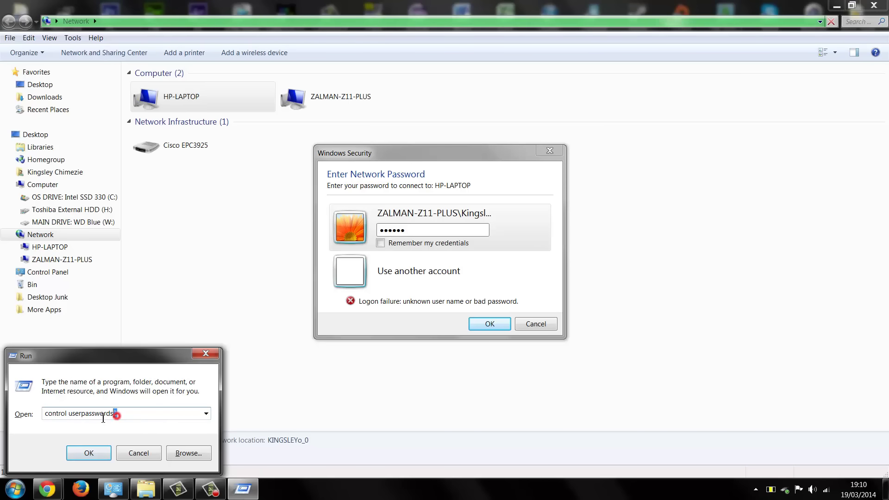
{"action": "left_click_drag", "start_coordinate": [117, 413], "coordinate": [72, 417]}
{"action": "left_click_drag", "start_coordinate": [135, 415], "coordinate": [43, 422]}
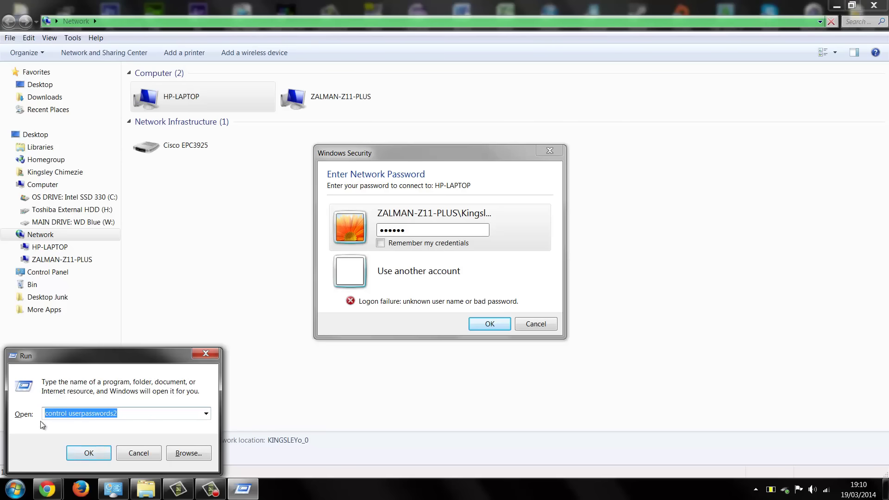
Run control userpasswords2 and compare the administrator and standard user entries in User Accounts.
{"action": "left_click", "coordinate": [74, 450]}
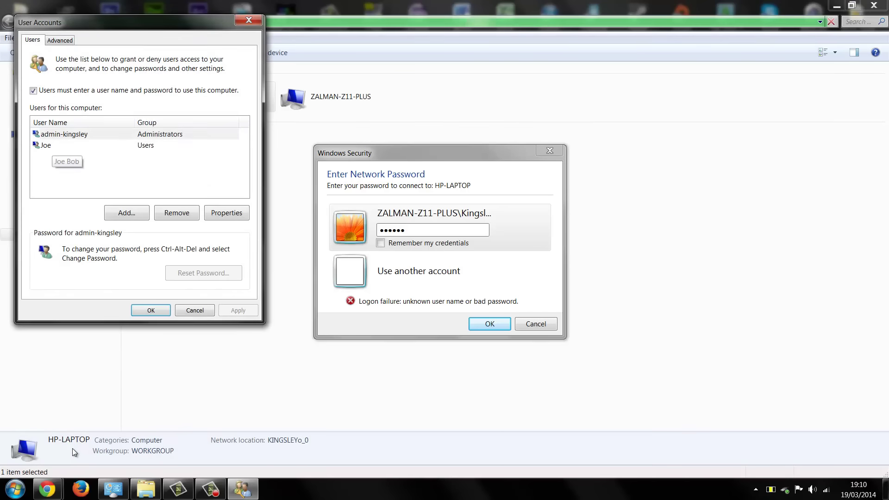
{"action": "key", "text": "Down"}
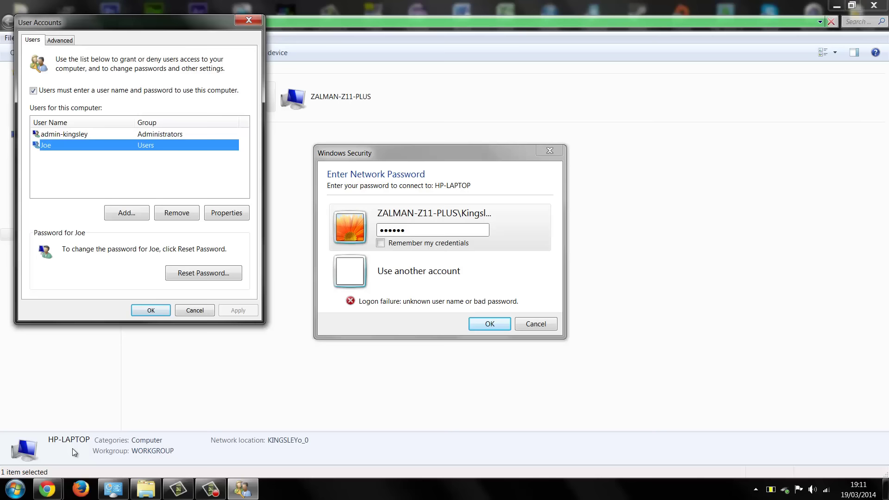
{"action": "key", "text": "Up"}
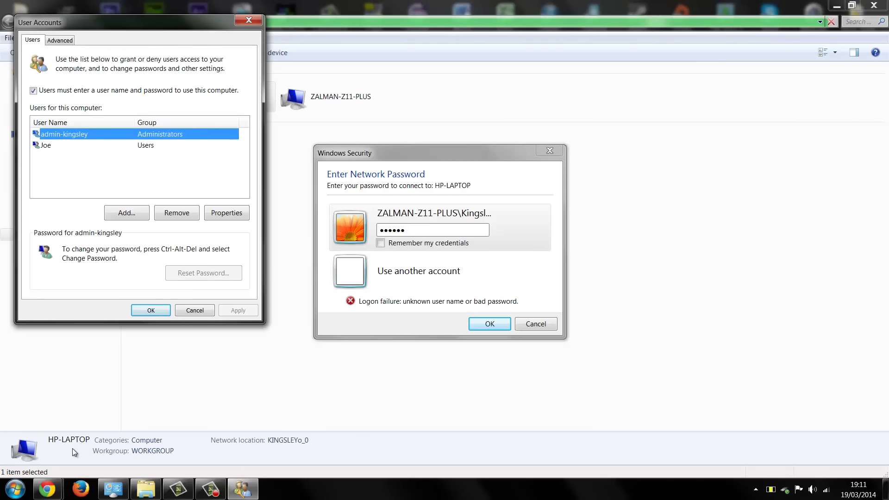
{"action": "key", "text": "super"}
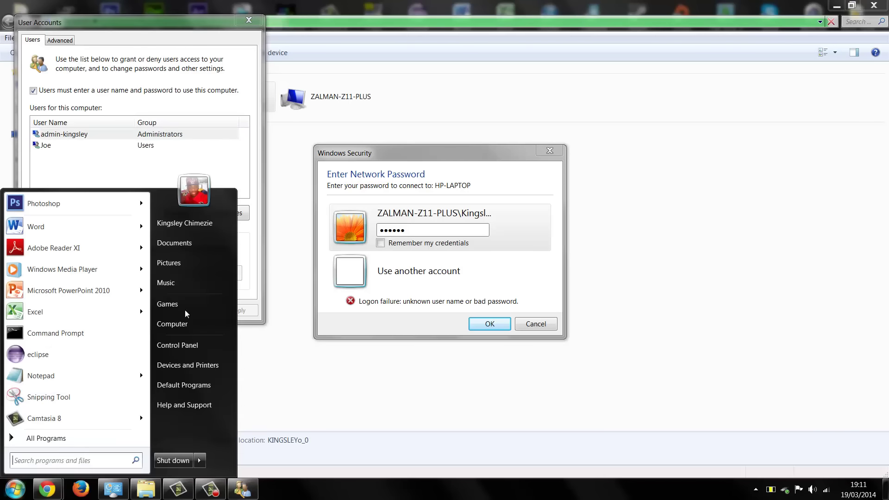
{"action": "left_click", "coordinate": [94, 165]}
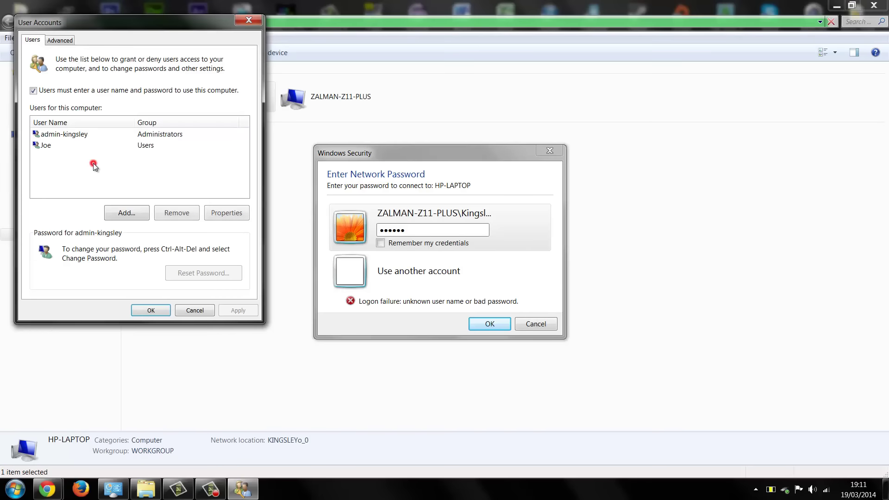
{"action": "key", "text": "Up"}
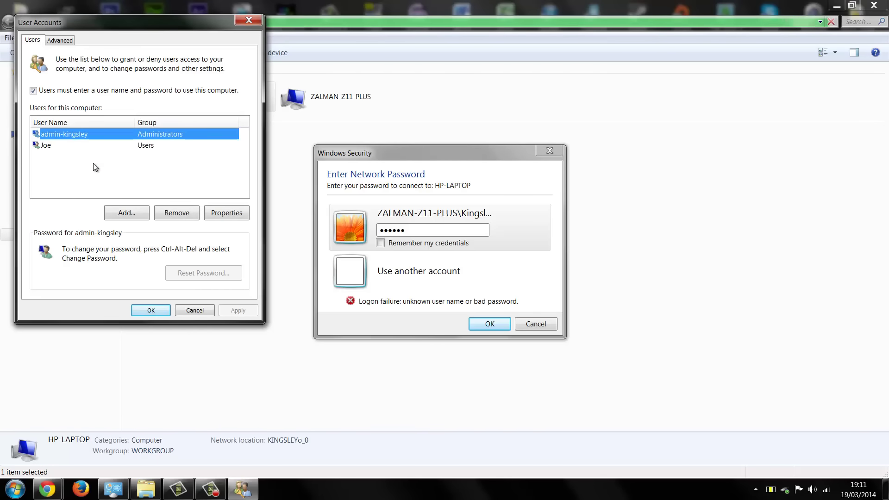
{"action": "key", "text": "Down"}
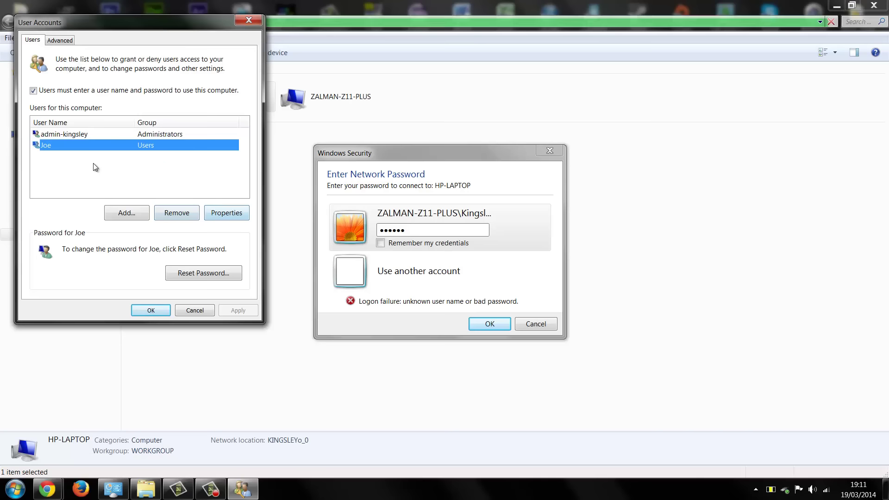
Open the standard account's properties, append a surname to its user name, and confirm.
{"action": "key", "text": "Return"}
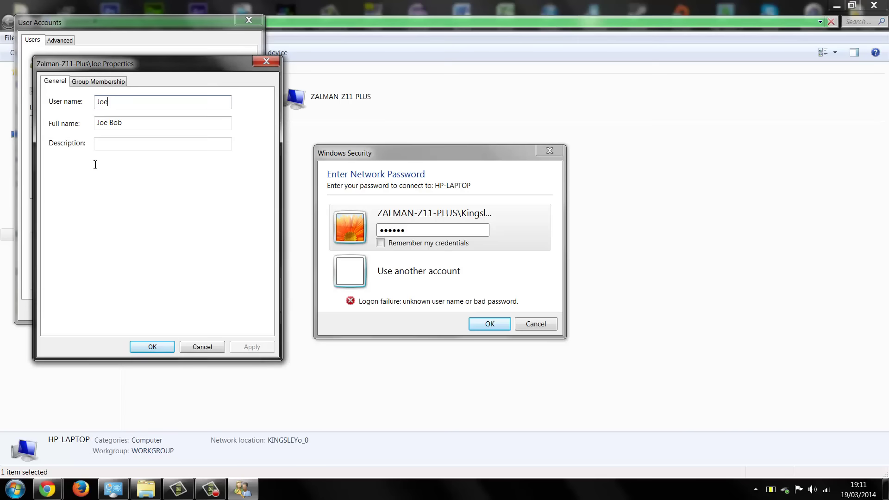
{"action": "type", "text": "Bob"}
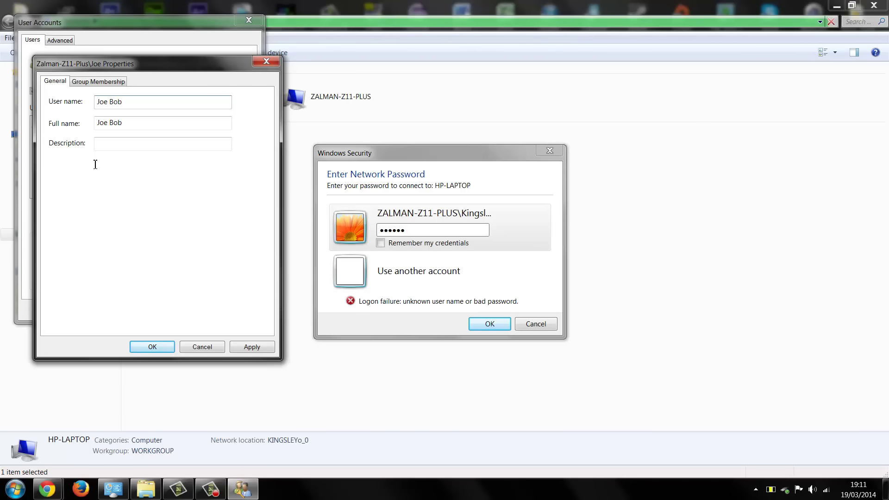
{"action": "key", "text": "Return"}
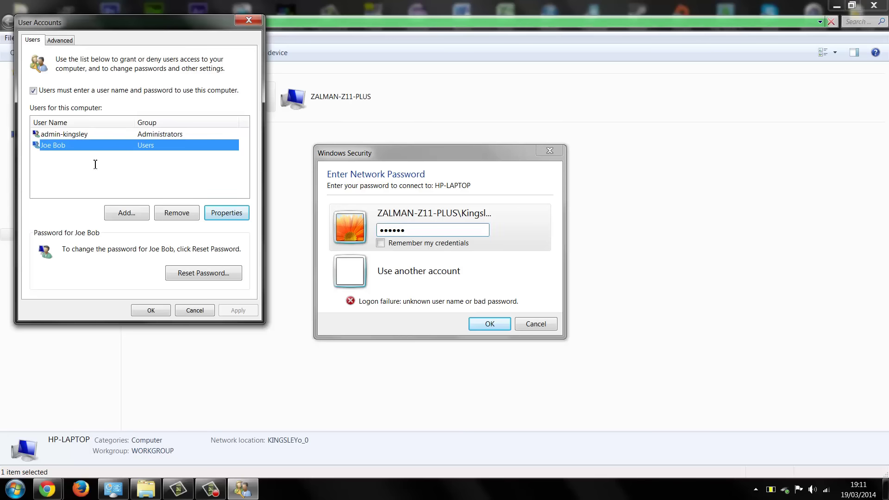
Switch to Chrome Remote Desktop and connect to HP-LAPTOP, entering its access PIN.
{"action": "left_click", "coordinate": [419, 224]}
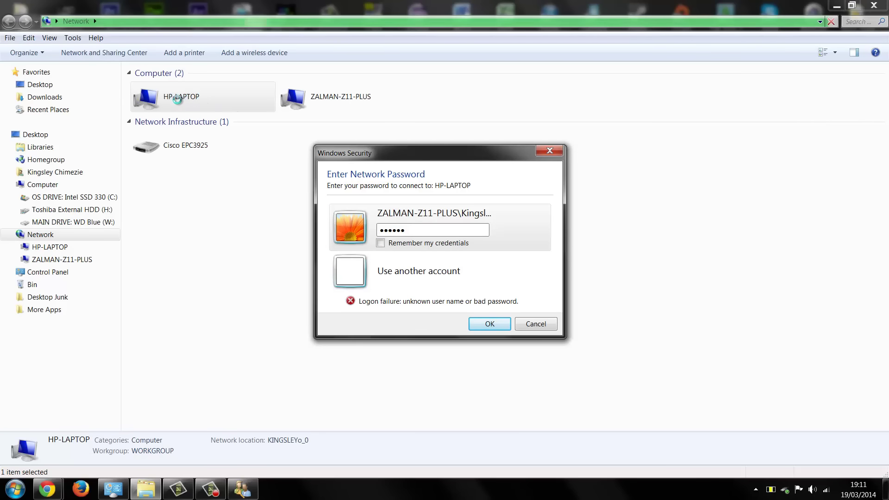
{"action": "left_click", "coordinate": [48, 487]}
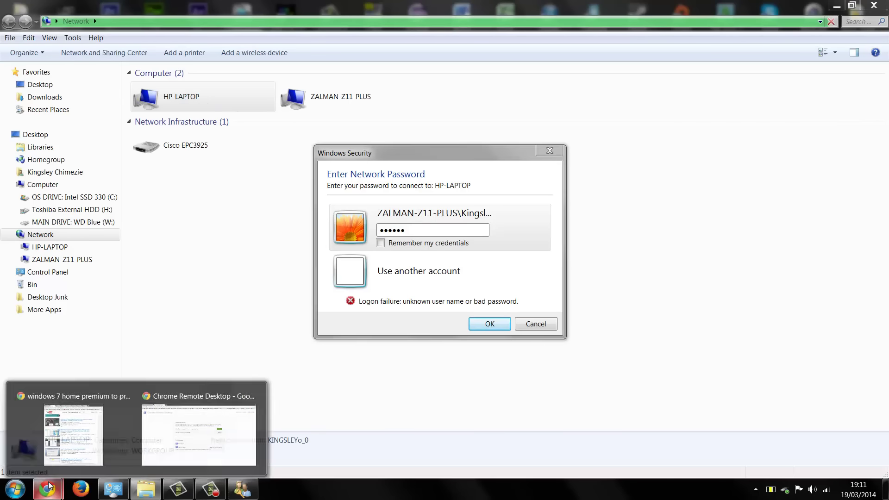
{"action": "left_click", "coordinate": [201, 426]}
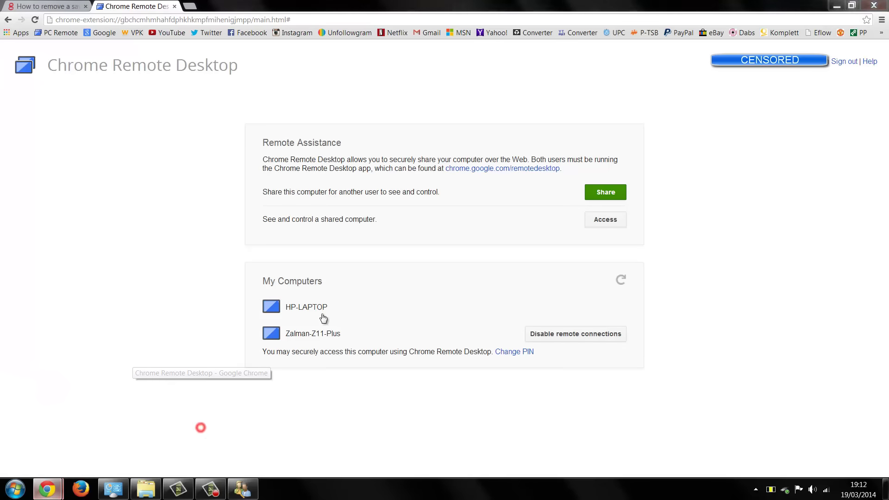
{"action": "left_click", "coordinate": [376, 311]}
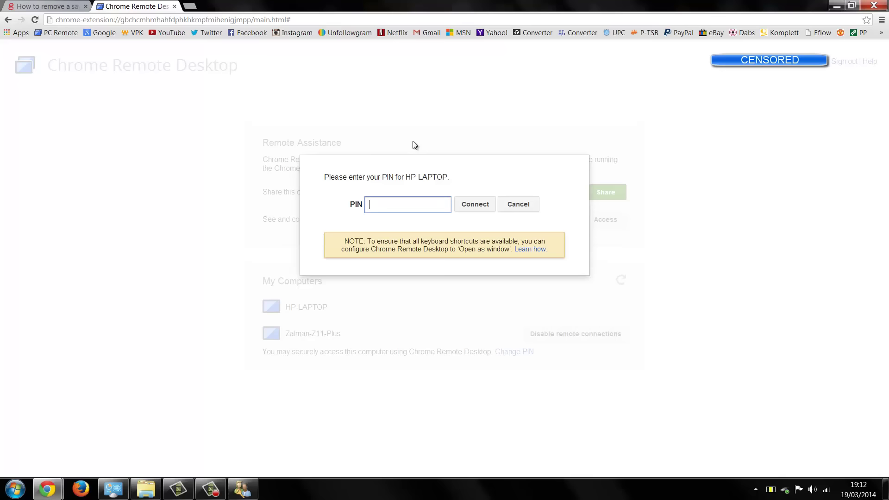
{"action": "type", "text": "12345"}
{"action": "key", "text": "Return"}
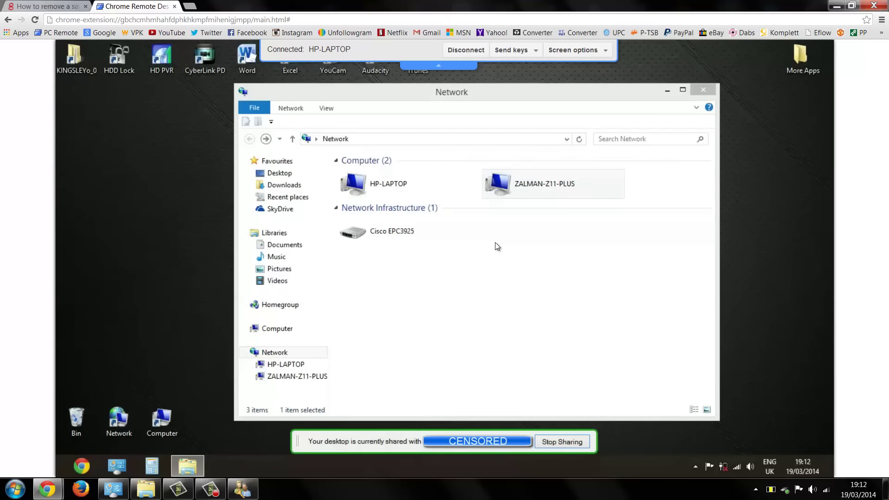
On the remote laptop, search for Run and launch control userpasswords2 to open User Accounts.
{"action": "left_click", "coordinate": [474, 234]}
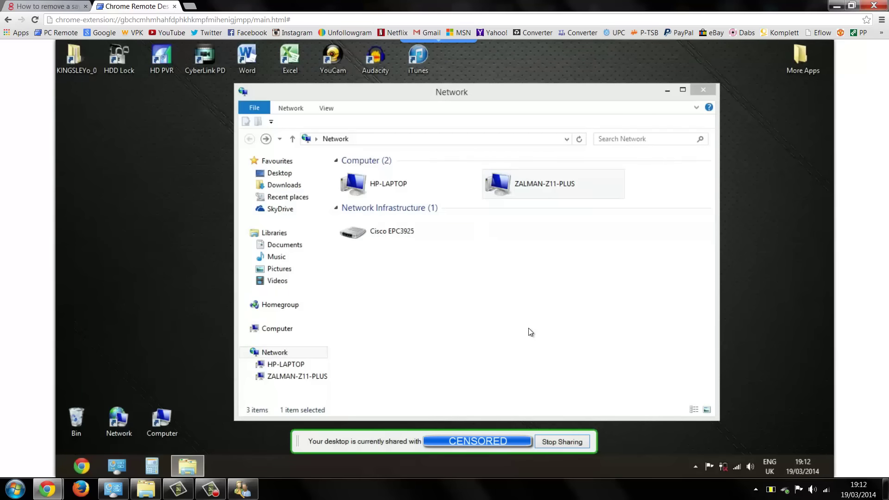
{"action": "key", "text": "super"}
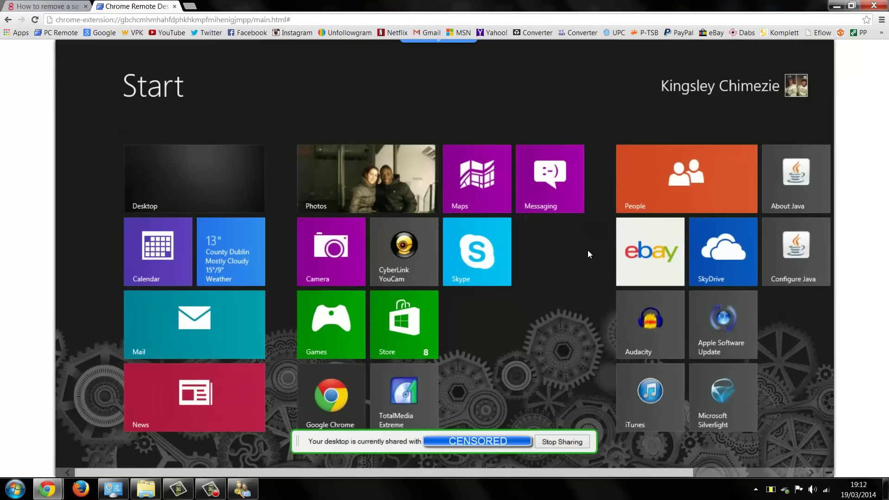
{"action": "key", "text": "super"}
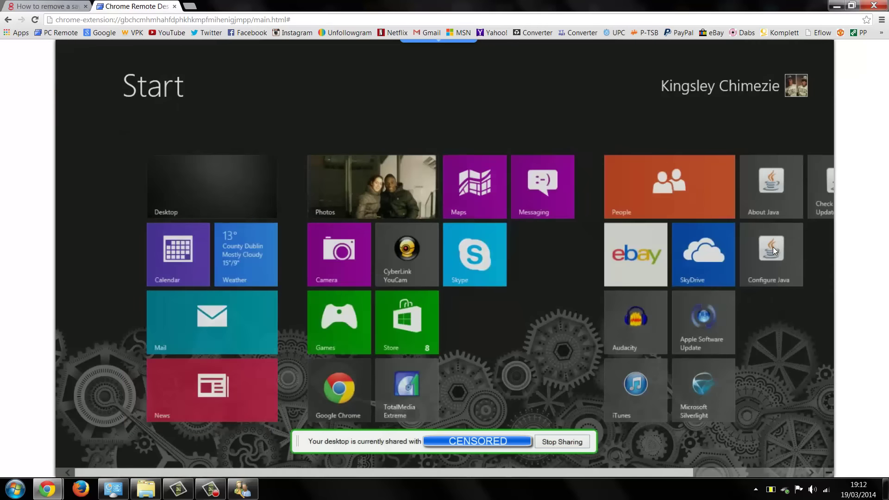
{"action": "key", "text": "super+c"}
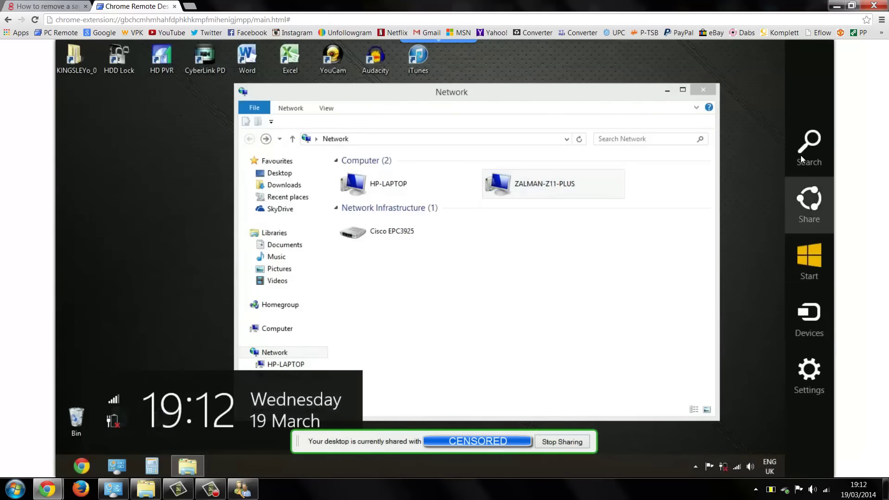
{"action": "left_click", "coordinate": [799, 158]}
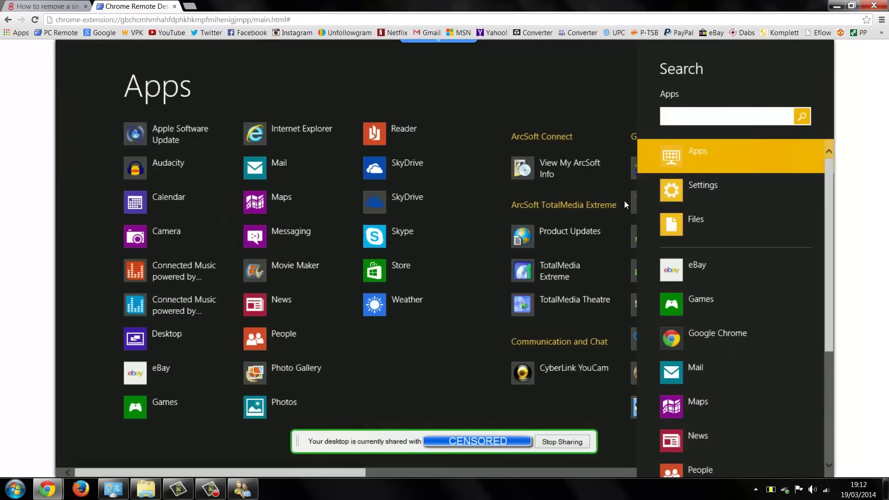
{"action": "type", "text": "e"}
{"action": "key", "text": "BackSpace"}
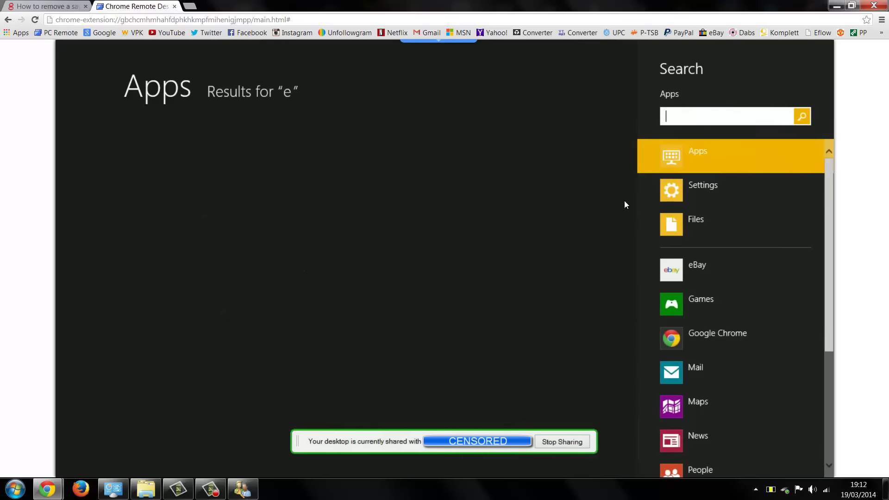
{"action": "type", "text": "run"}
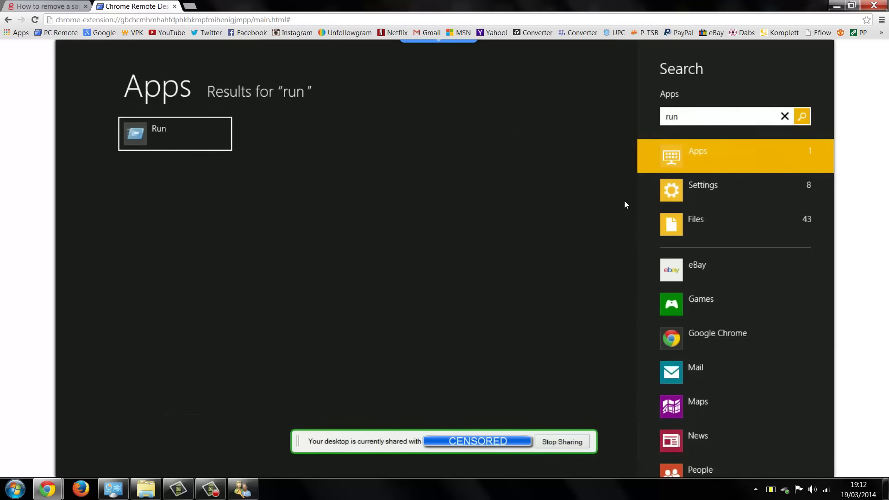
{"action": "key", "text": "Return"}
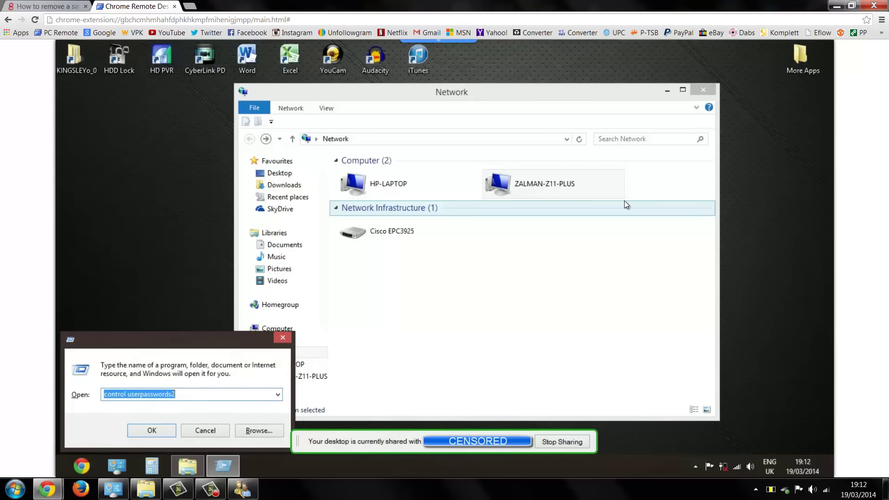
{"action": "key", "text": "Return"}
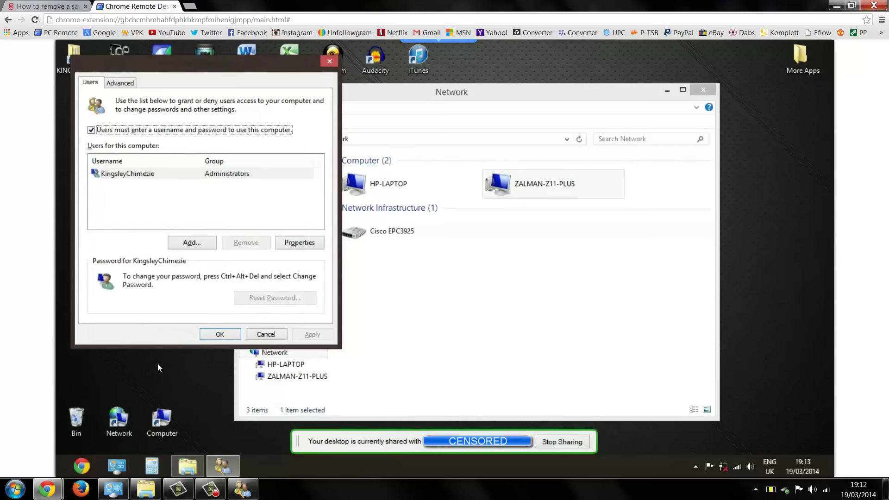
Toggle the remote charms bar and Start screen while reviewing the single-account User Accounts list.
{"action": "key", "text": "super+c"}
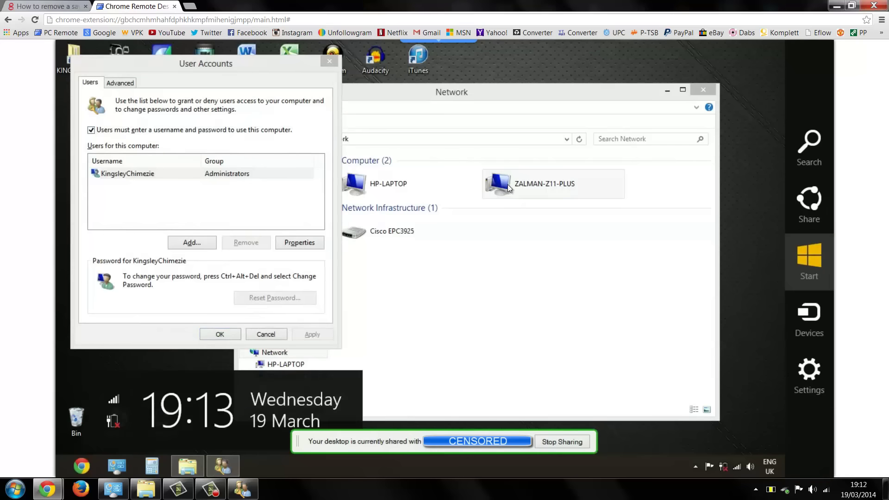
{"action": "key", "text": "Escape"}
{"action": "key", "text": "super+c"}
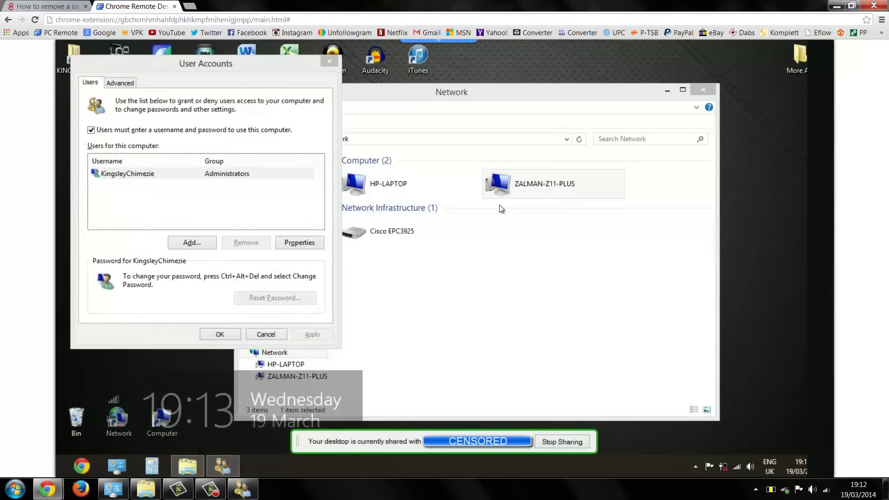
{"action": "key", "text": "super"}
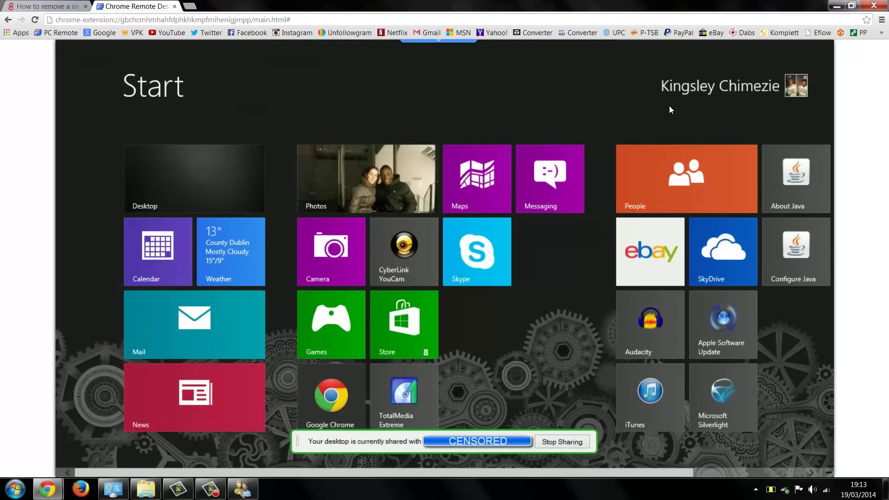
{"action": "key", "text": "super"}
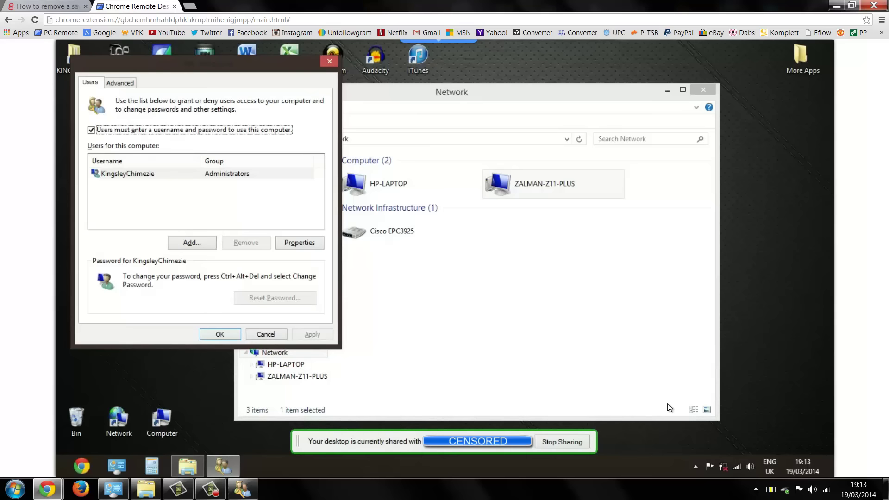
Return to the local desktop's HP-LAPTOP password prompt and choose to use another account.
{"action": "left_click", "coordinate": [885, 489]}
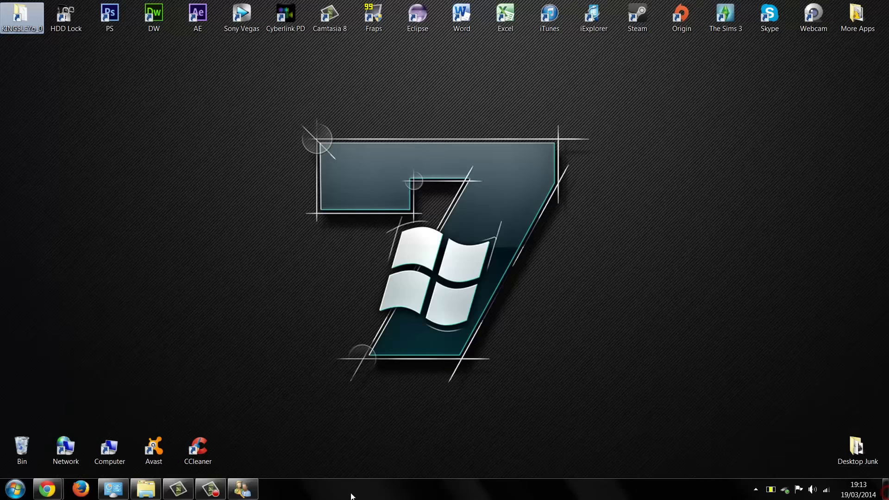
{"action": "left_click", "coordinate": [140, 481]}
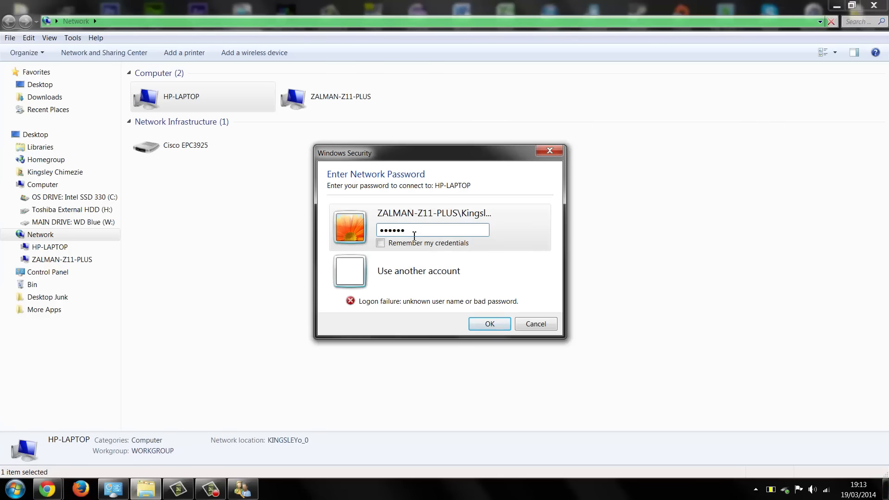
{"action": "left_click", "coordinate": [409, 270]}
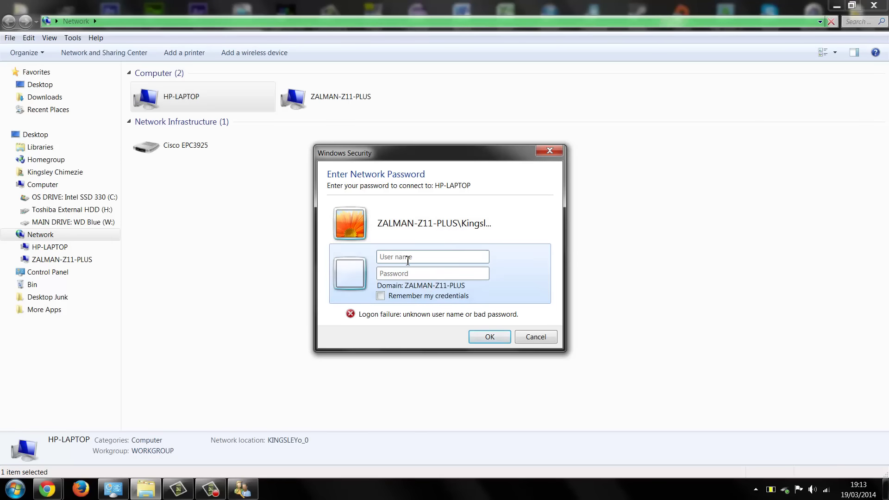
Enter the other account's full user name and its password.
{"action": "key", "text": "Caps_Lock"}
{"action": "key", "text": "Caps_Lock"}
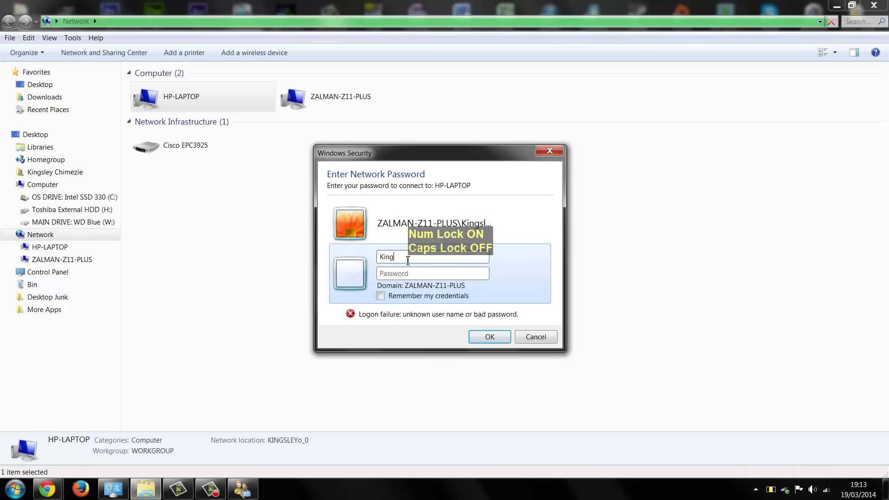
{"action": "key", "text": "Caps_Lock"}
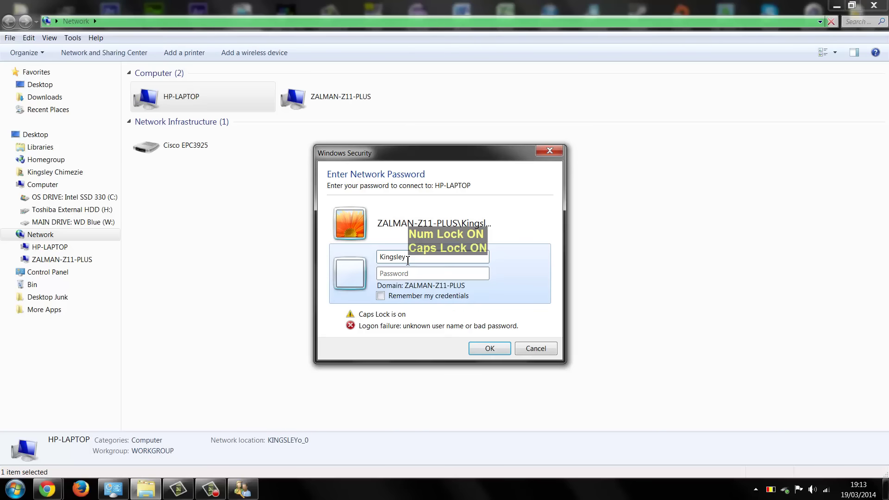
{"action": "key", "text": "Caps_Lock"}
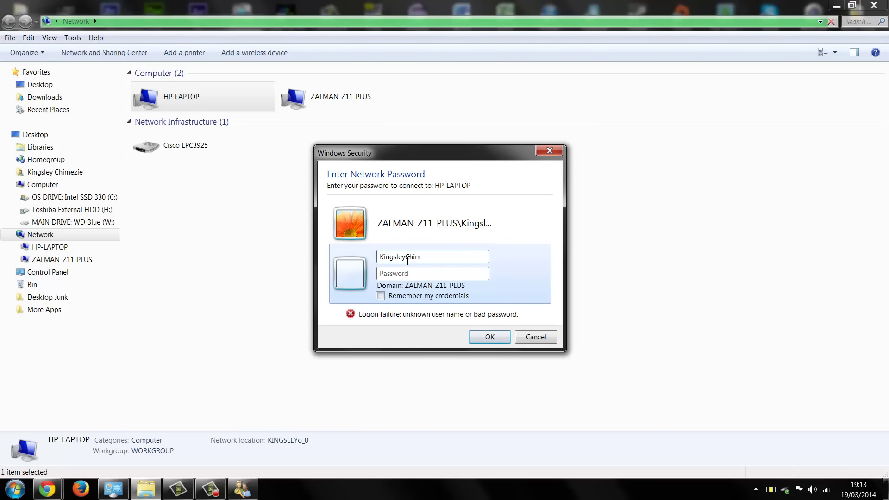
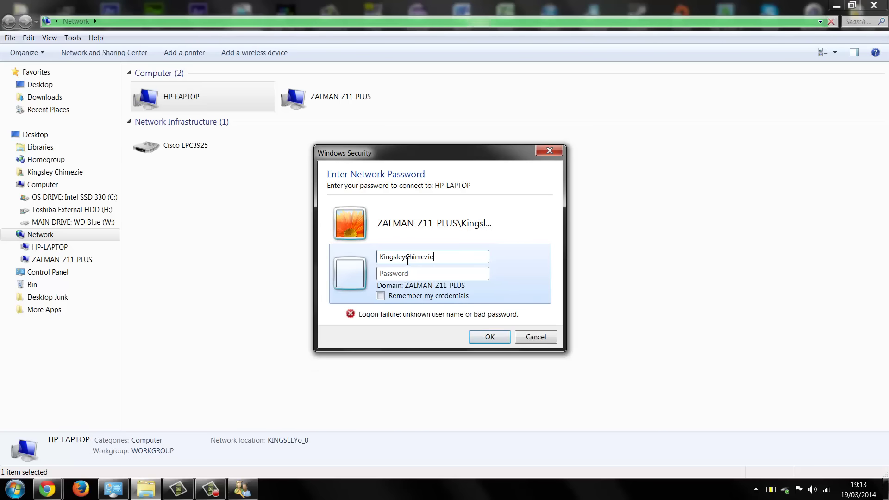
{"action": "key", "text": "Tab"}
{"action": "type", "text": "•••"}
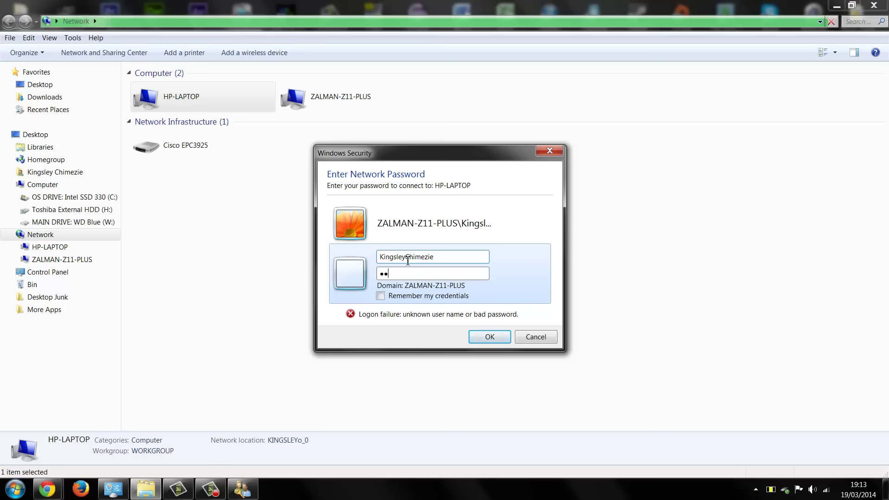
{"action": "type", "text": "•••"}
Submit the entered credentials to log on to HP-LAPTOP and view its Users share.
{"action": "key", "text": "Return"}
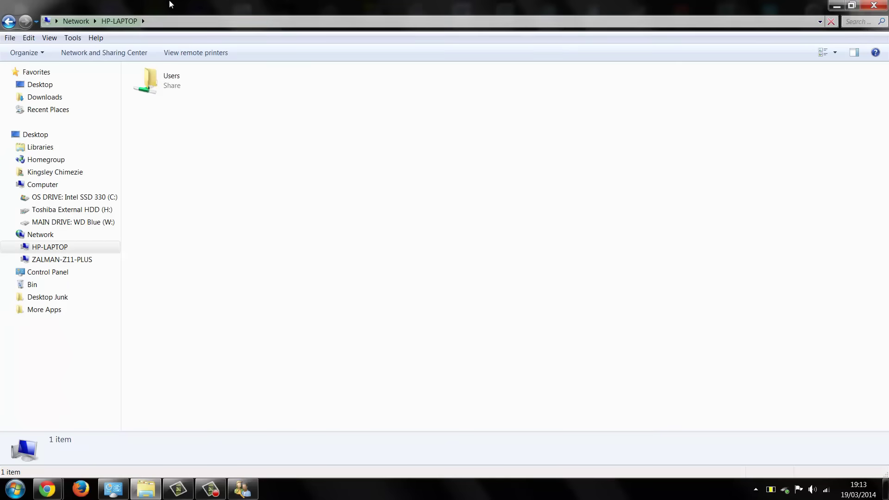